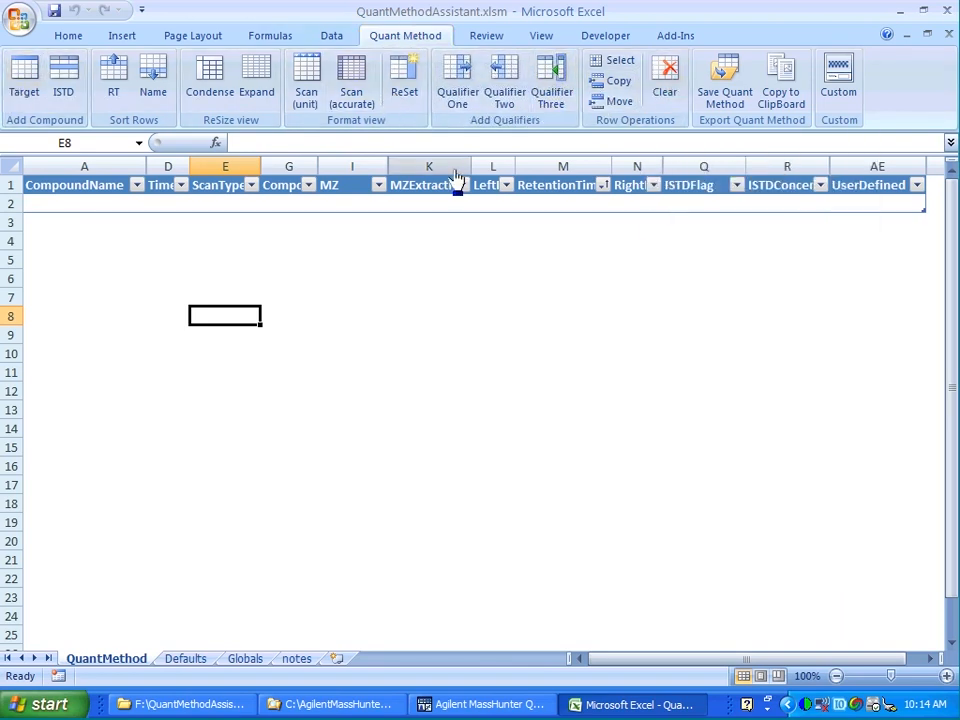
Add four Target compound rows to the quant method table.
left_click(26, 100)
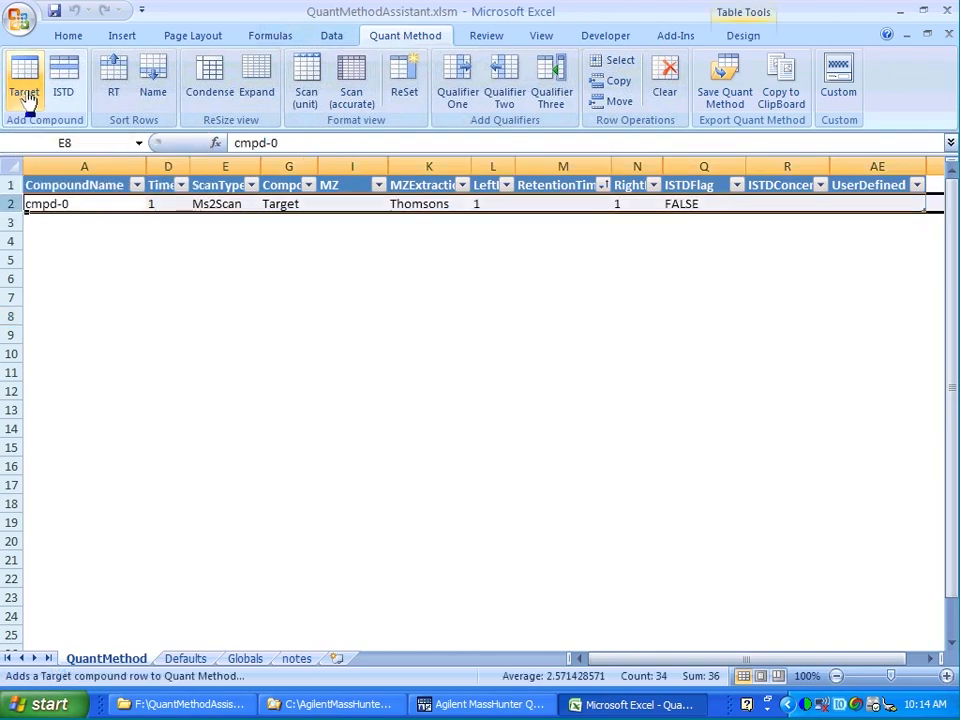
left_click(26, 100)
left_click(26, 100)
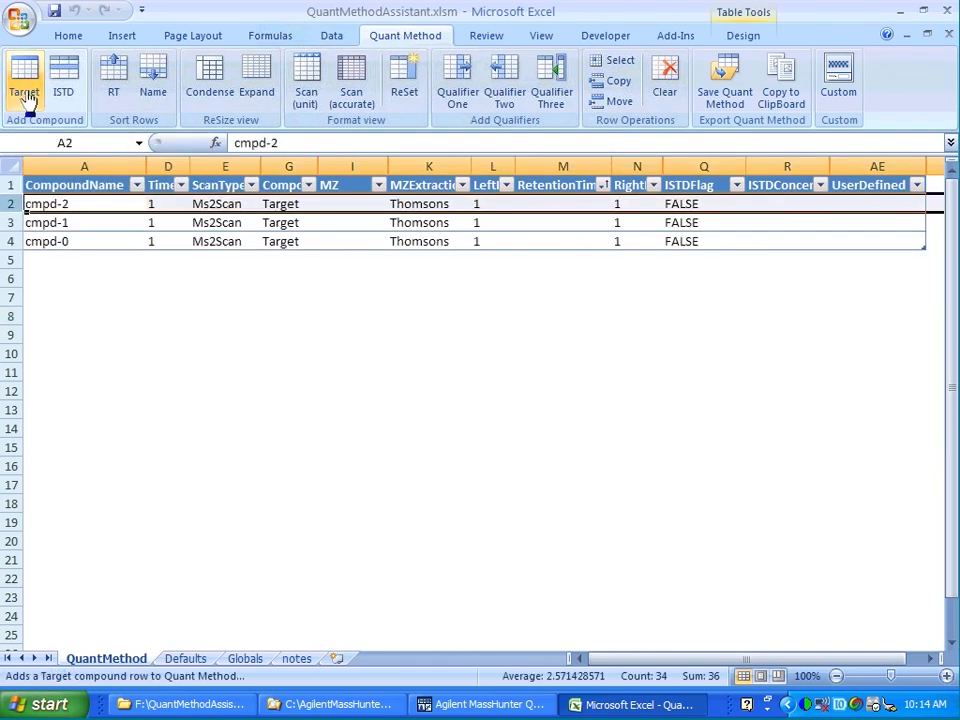
left_click(26, 100)
Add two ISTD compound rows and sort the table rows by compound name.
left_click(66, 92)
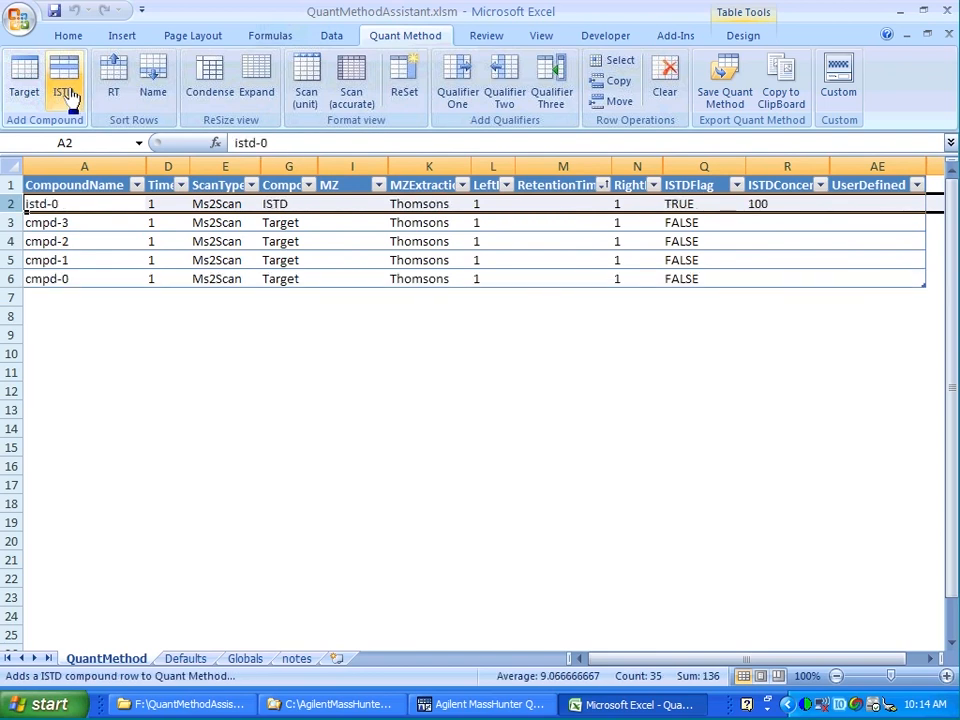
left_click(64, 90)
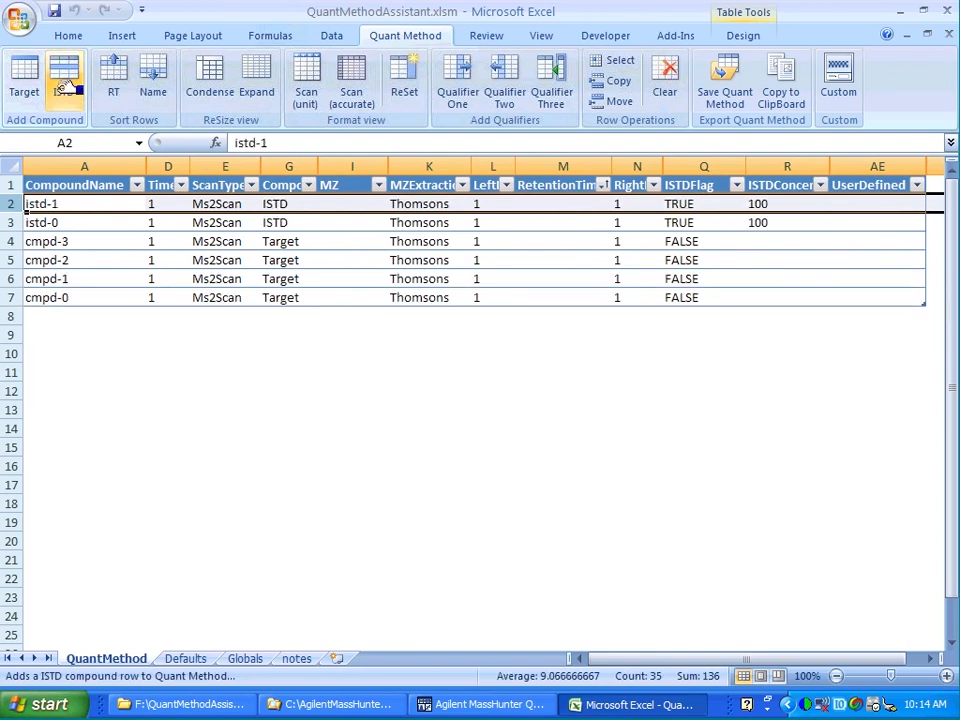
left_click(150, 88)
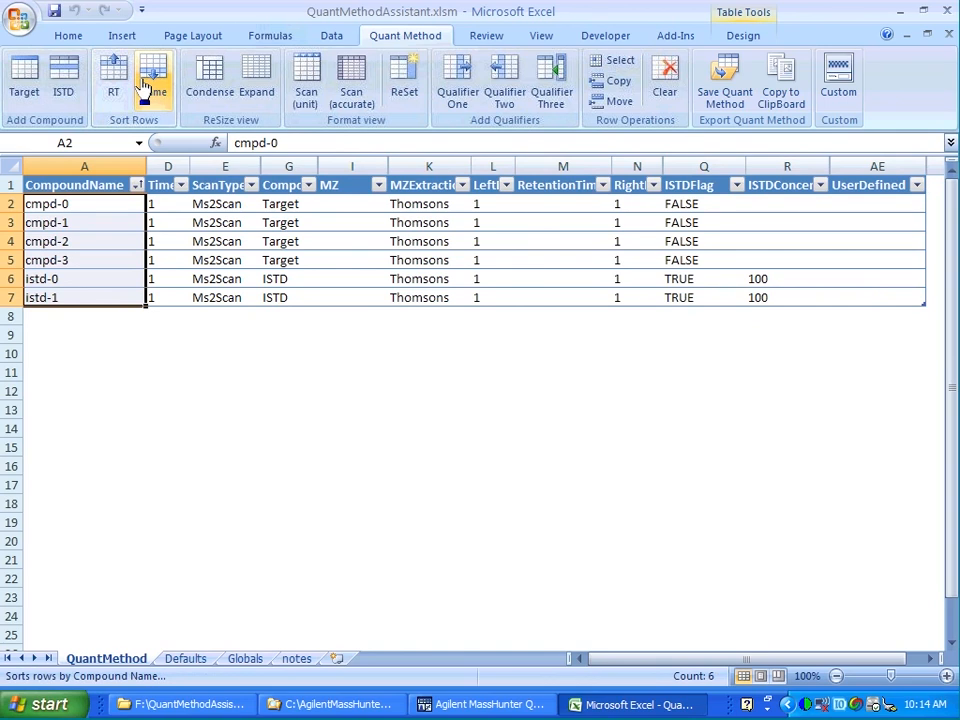
Enter MZ values 66, 77, 88, 99, 111 and 222 for cmpd-0 through istd-1.
left_click(332, 203)
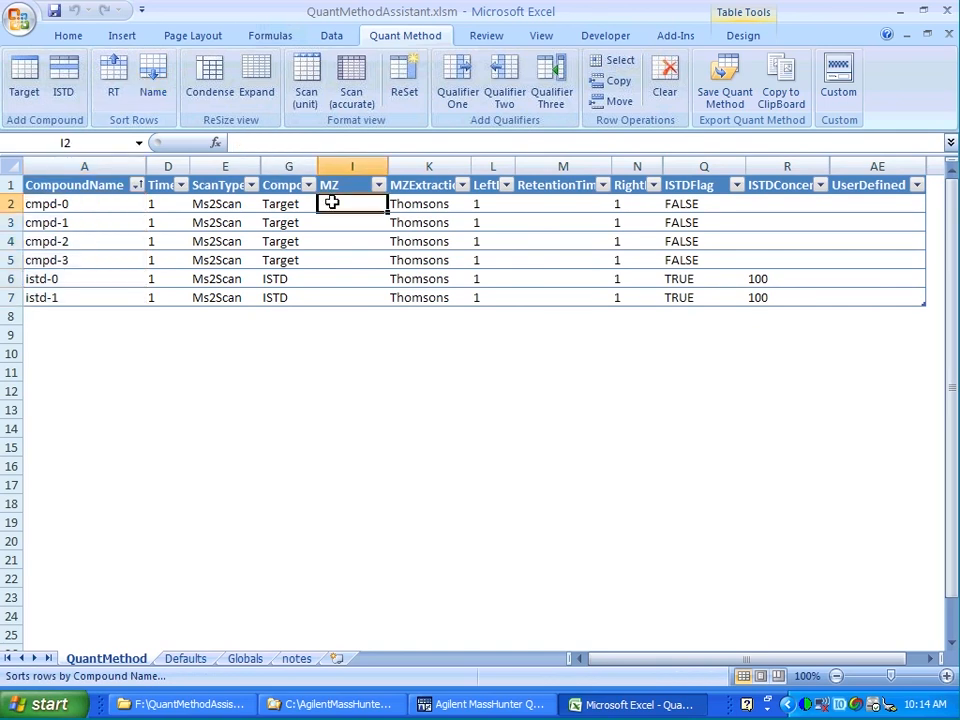
type("66")
left_click(334, 220)
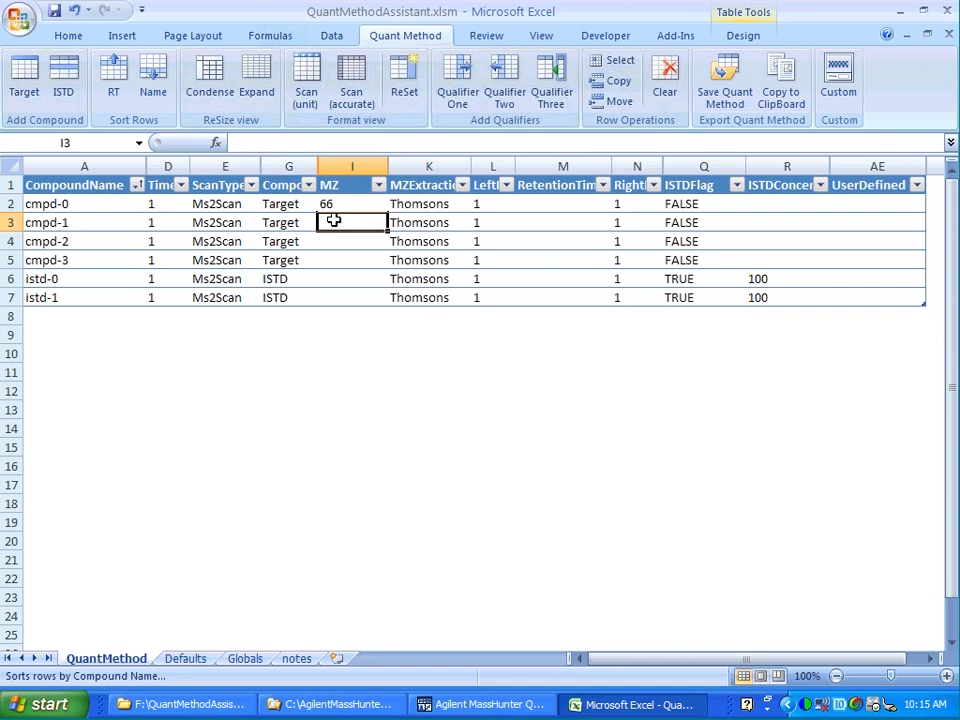
type("77")
left_click(330, 240)
type("88")
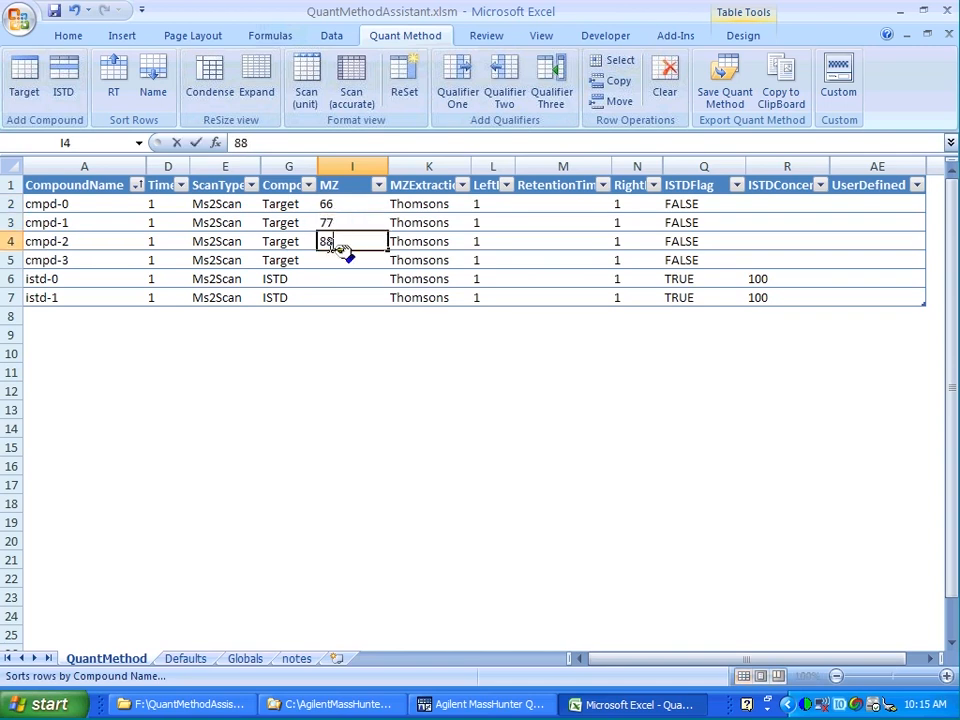
left_click(322, 259)
type("99")
left_click(324, 279)
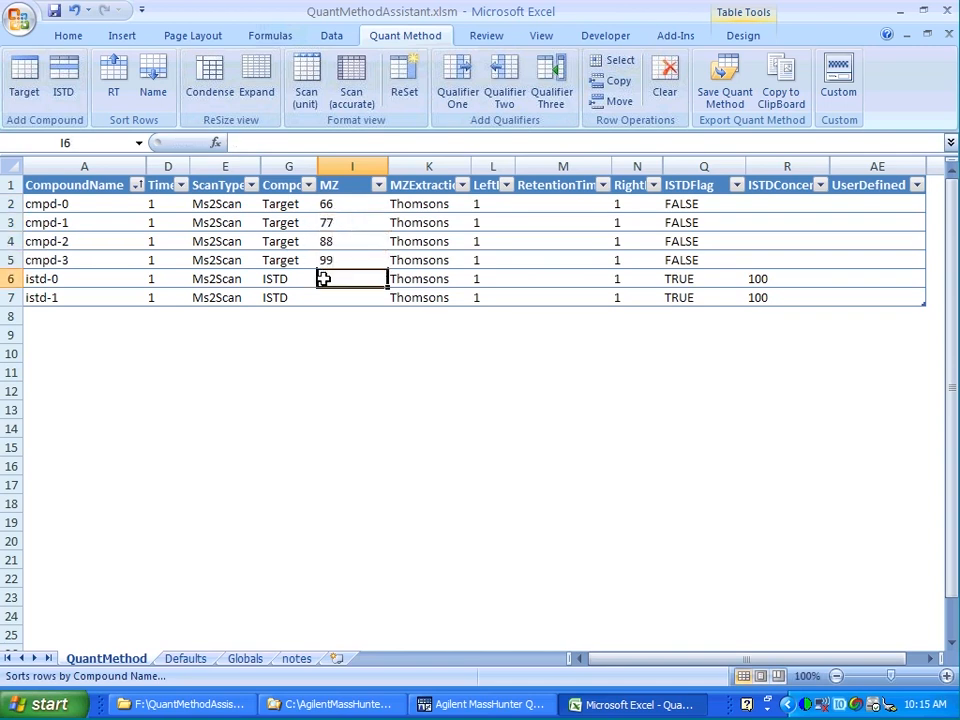
type("111")
left_click(320, 297)
type("1")
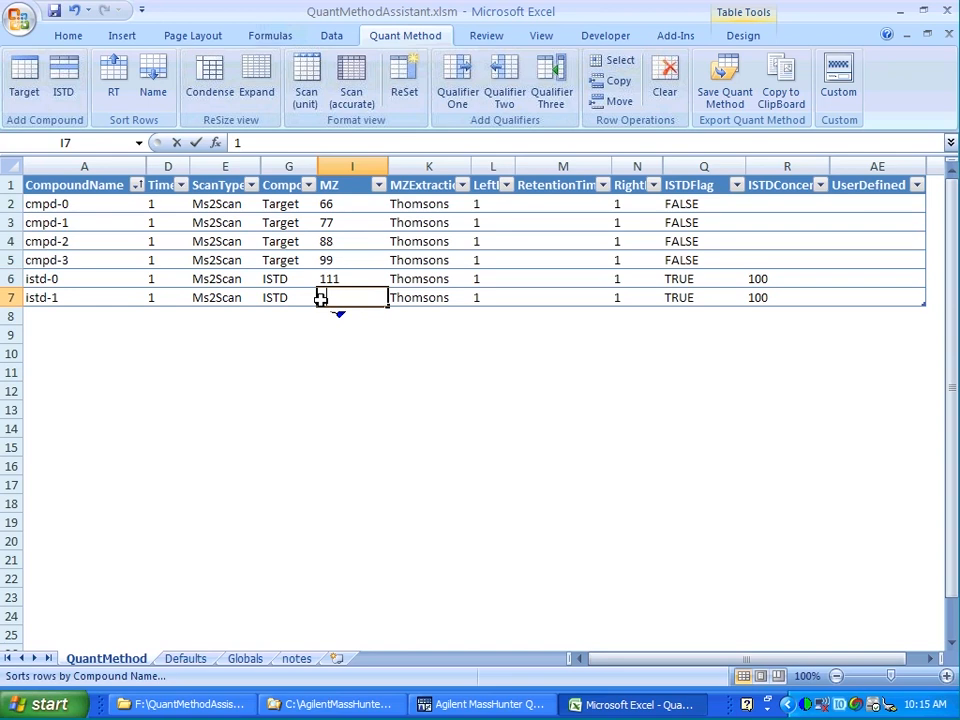
type("11")
key("BackSpace")
key("BackSpace")
key("BackSpace")
type("222")
Enter retention times 1 through 6 for the six compounds in order.
left_click(549, 205)
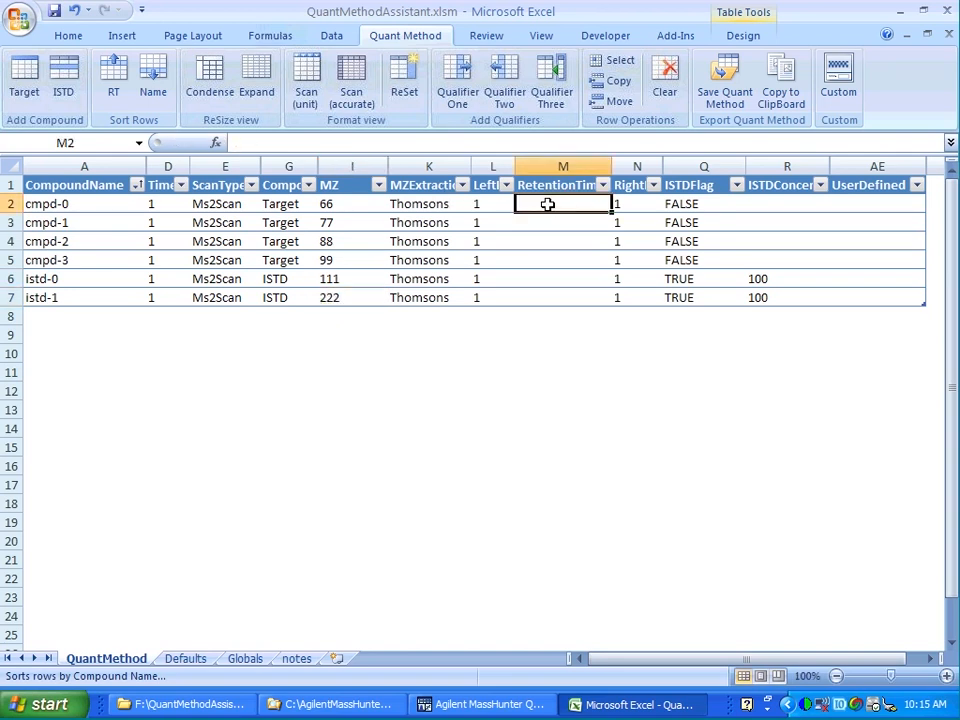
type("1")
left_click(540, 221)
type("2")
left_click(538, 238)
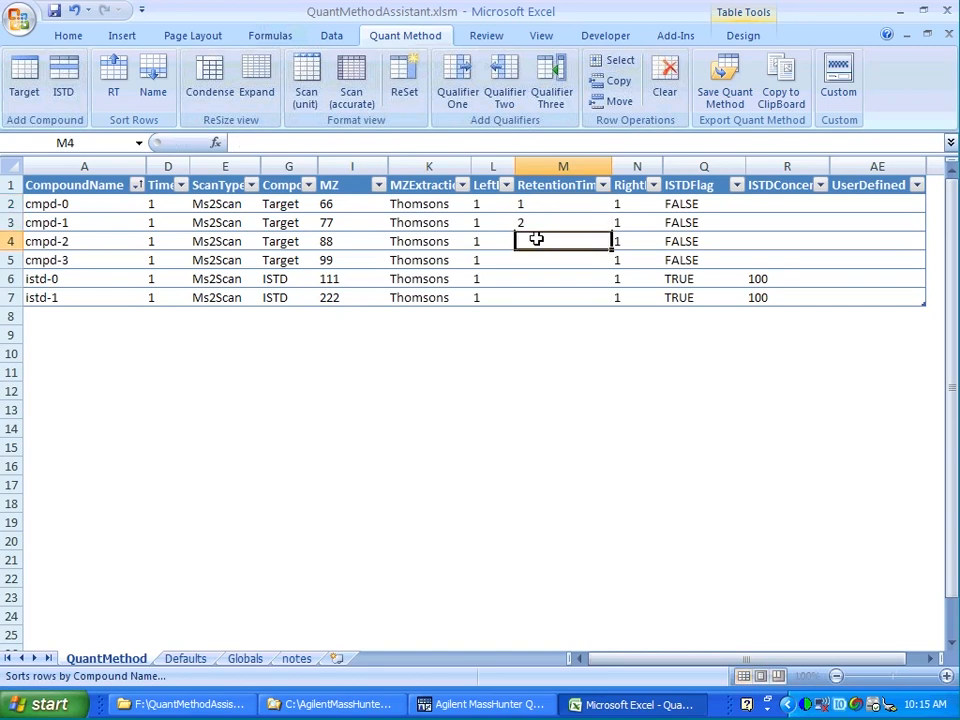
type("3")
left_click(534, 259)
type("4")
left_click(532, 277)
type("5")
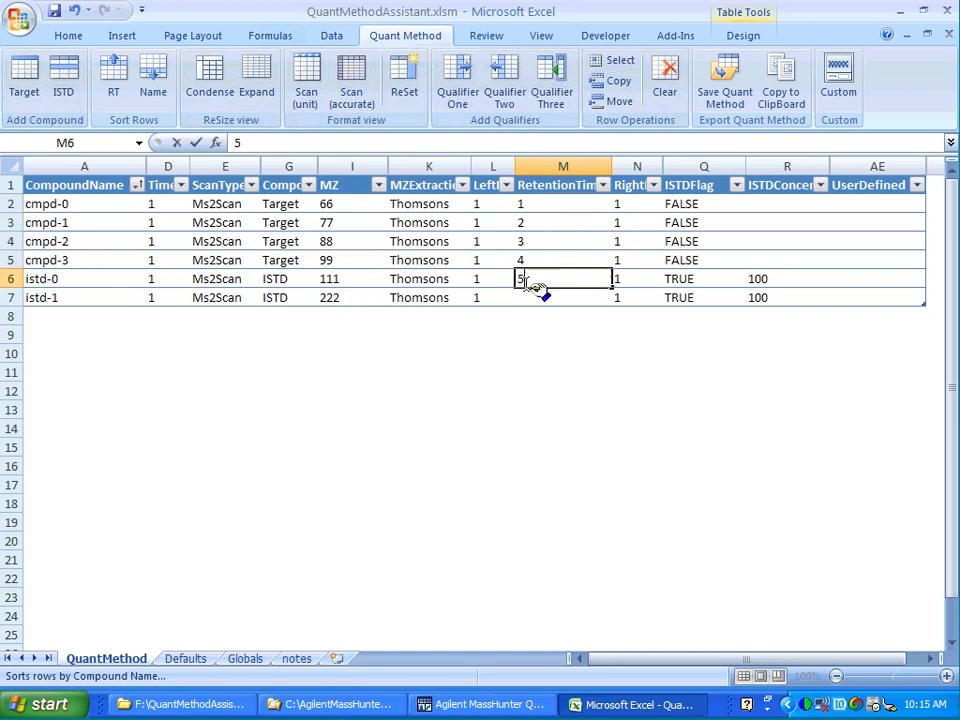
left_click(526, 296)
type("6")
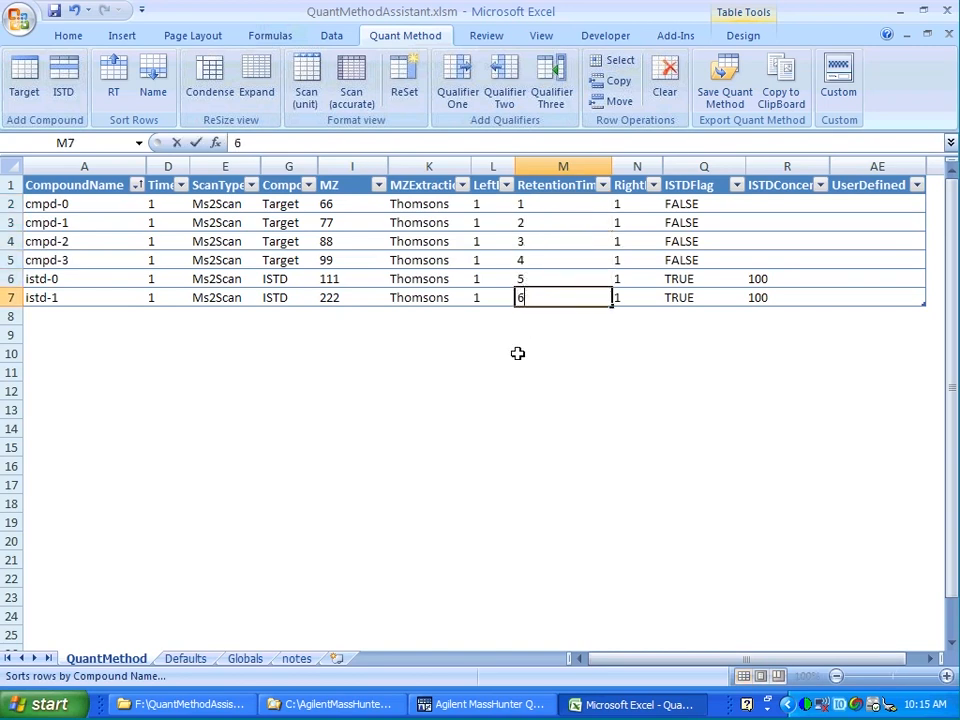
left_click(517, 353)
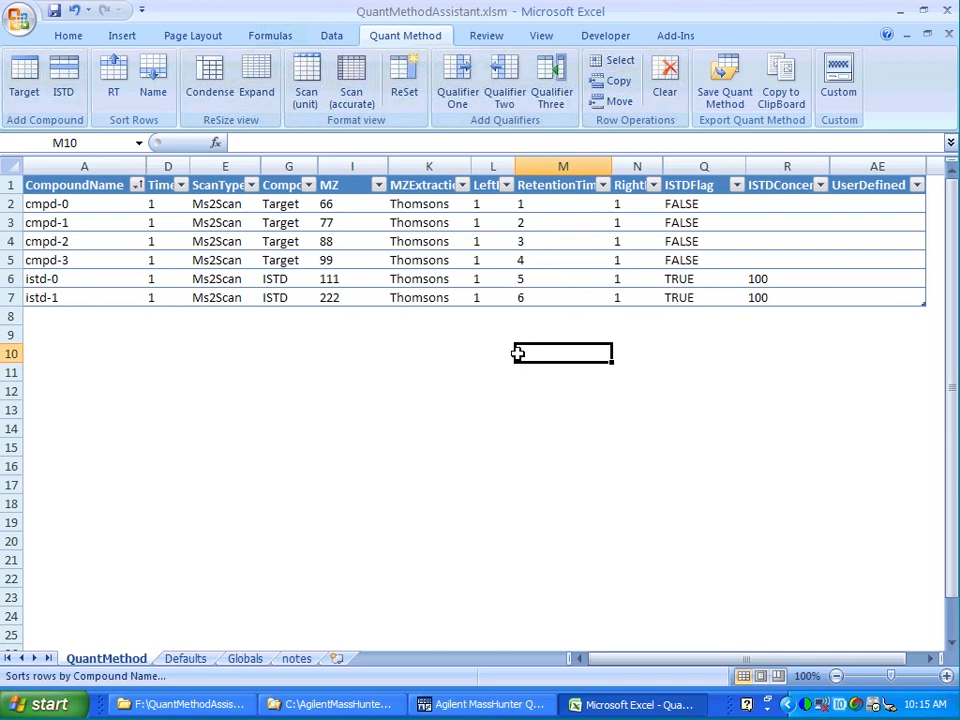
Condense the table view and sort the rows by compound name.
left_click(210, 107)
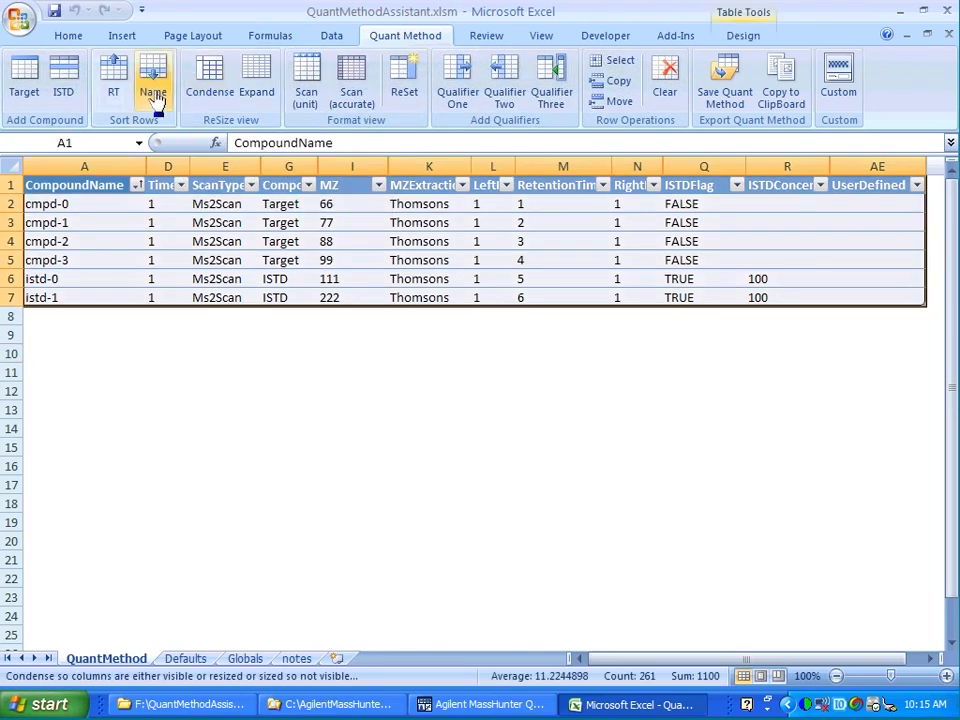
left_click(155, 97)
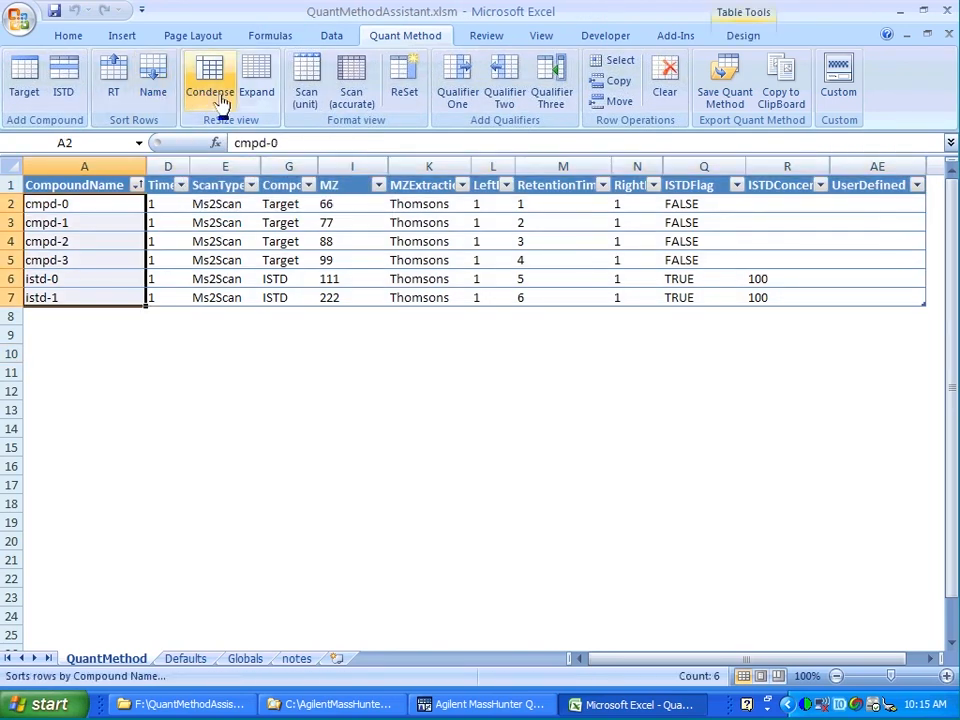
Expand the table view to review all columns, then condense it again.
left_click(257, 96)
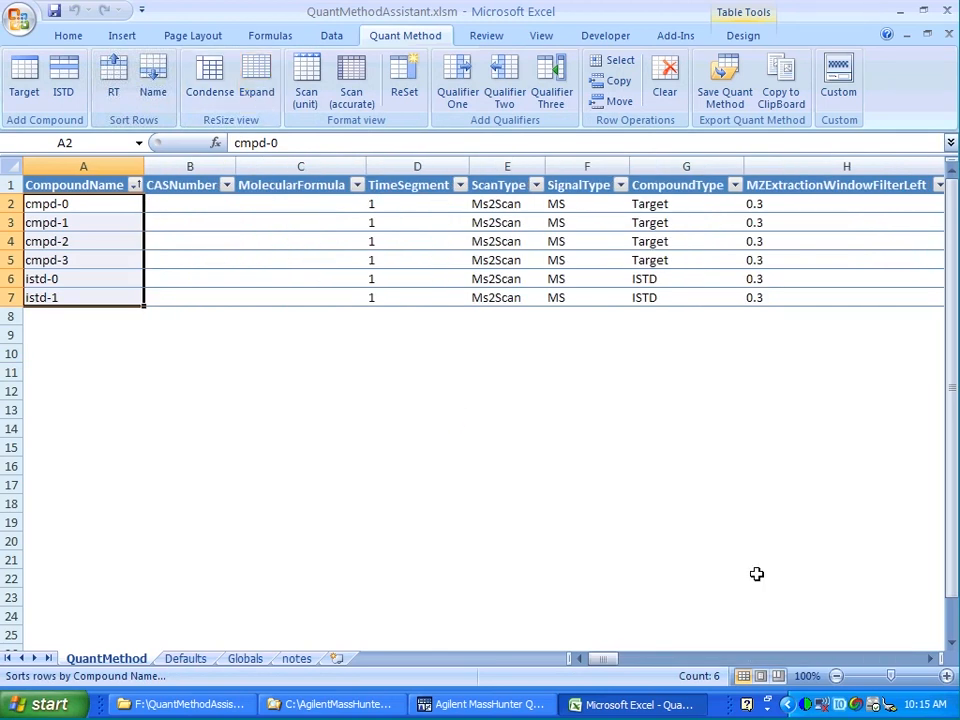
left_click_drag(886, 659, 886, 659)
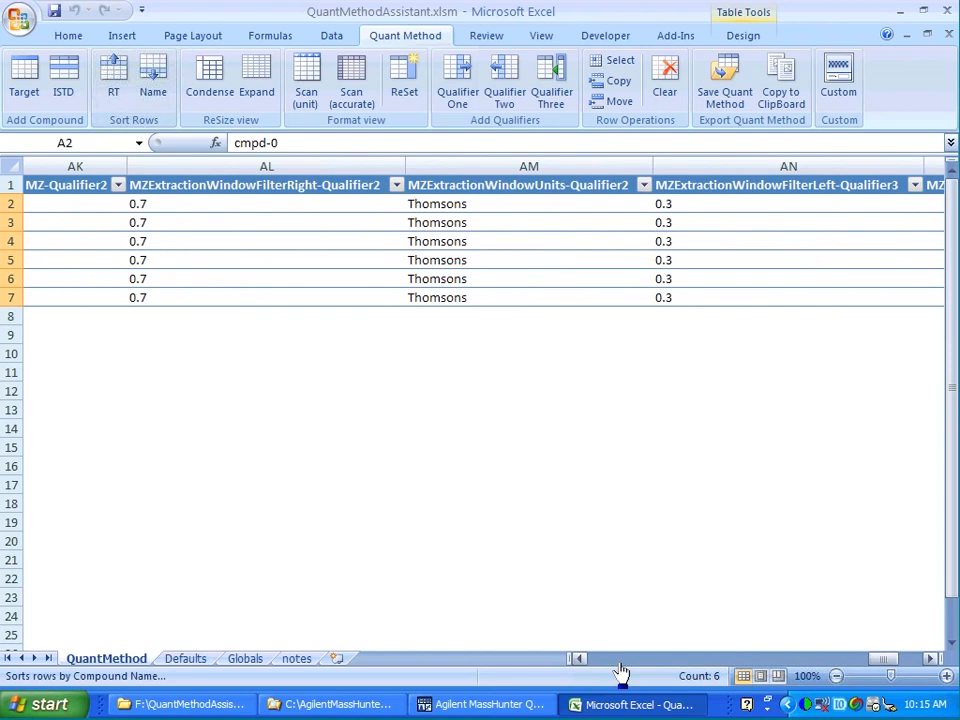
left_click_drag(609, 660, 609, 660)
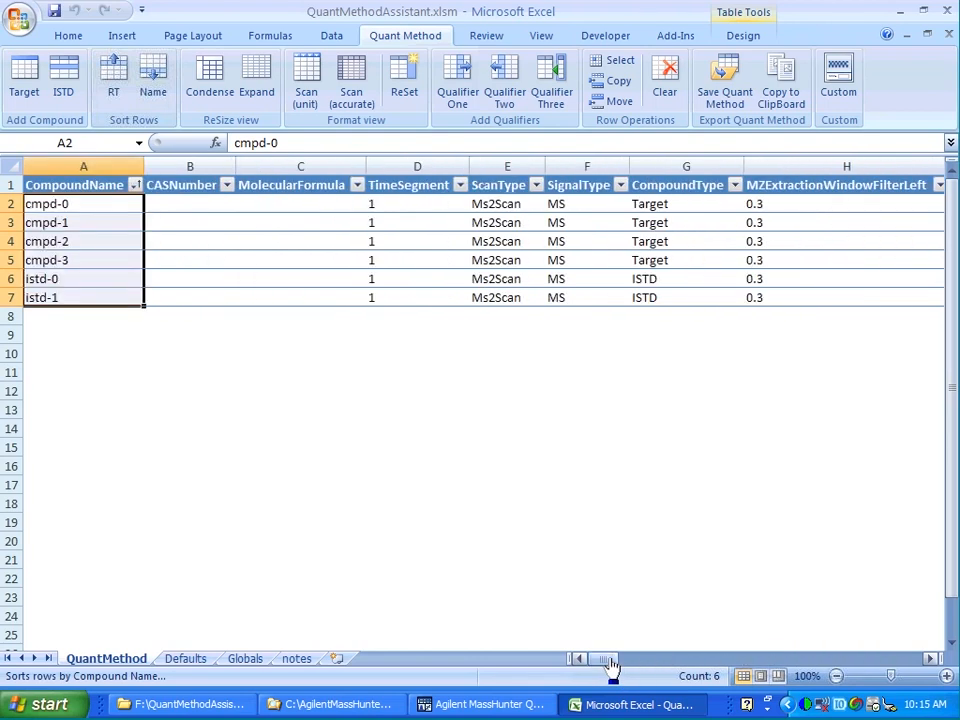
left_click(211, 97)
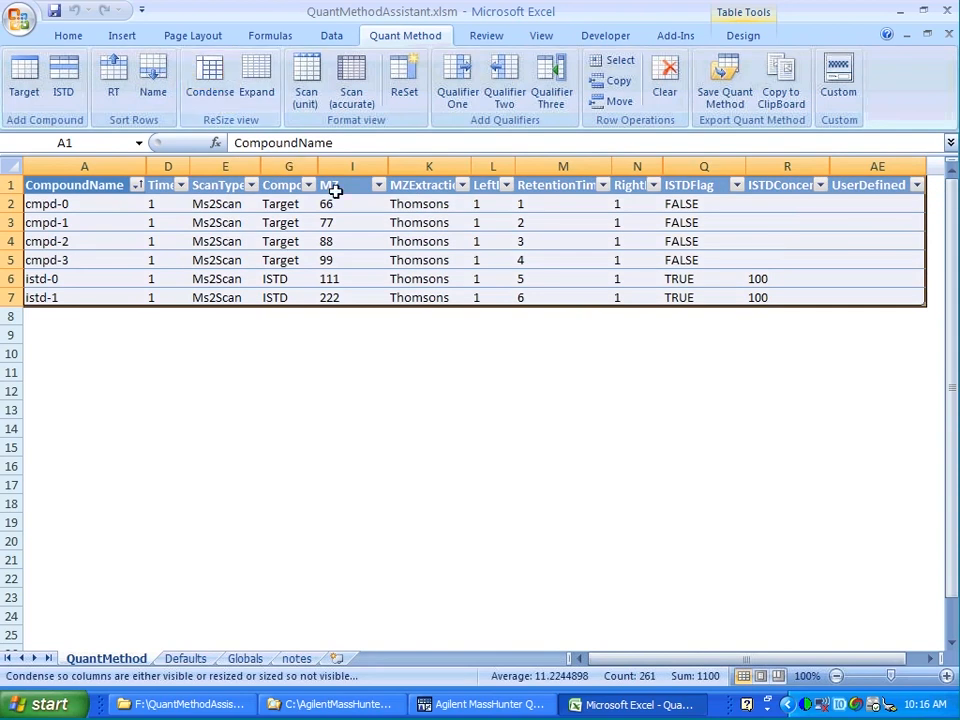
Format columns for unit, then accurate, then unit mass resolution, and reset the table presentation.
left_click(303, 108)
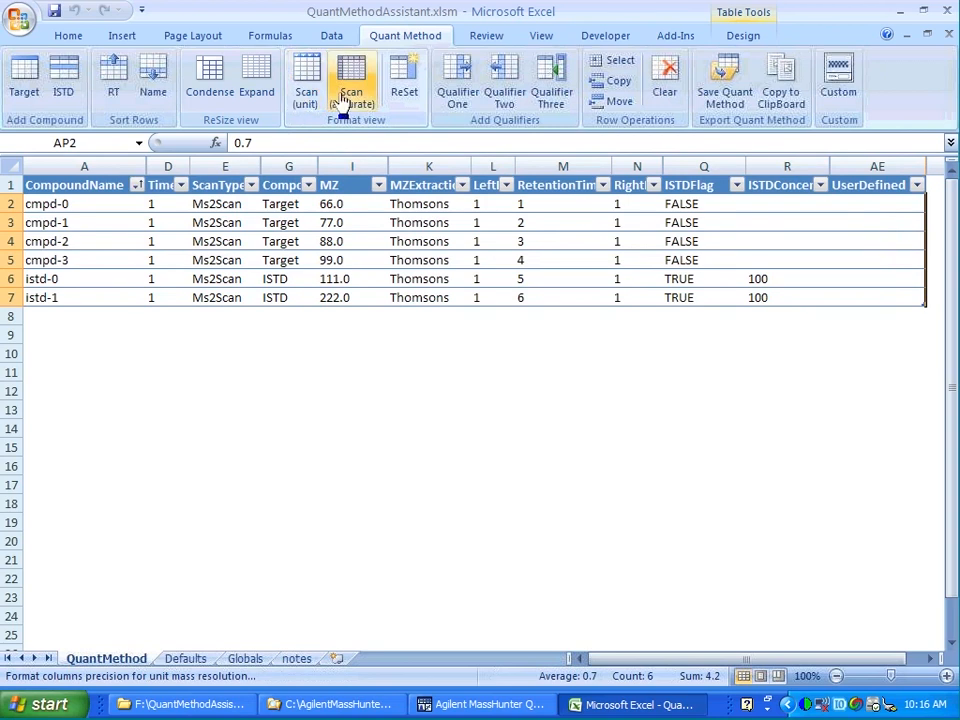
left_click(345, 98)
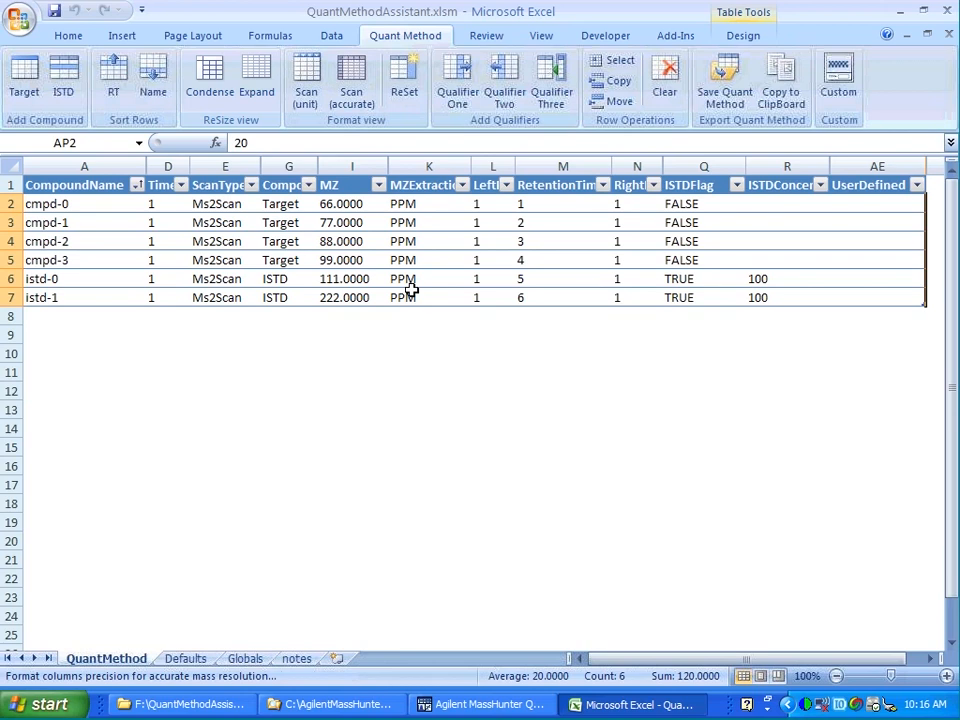
left_click(303, 108)
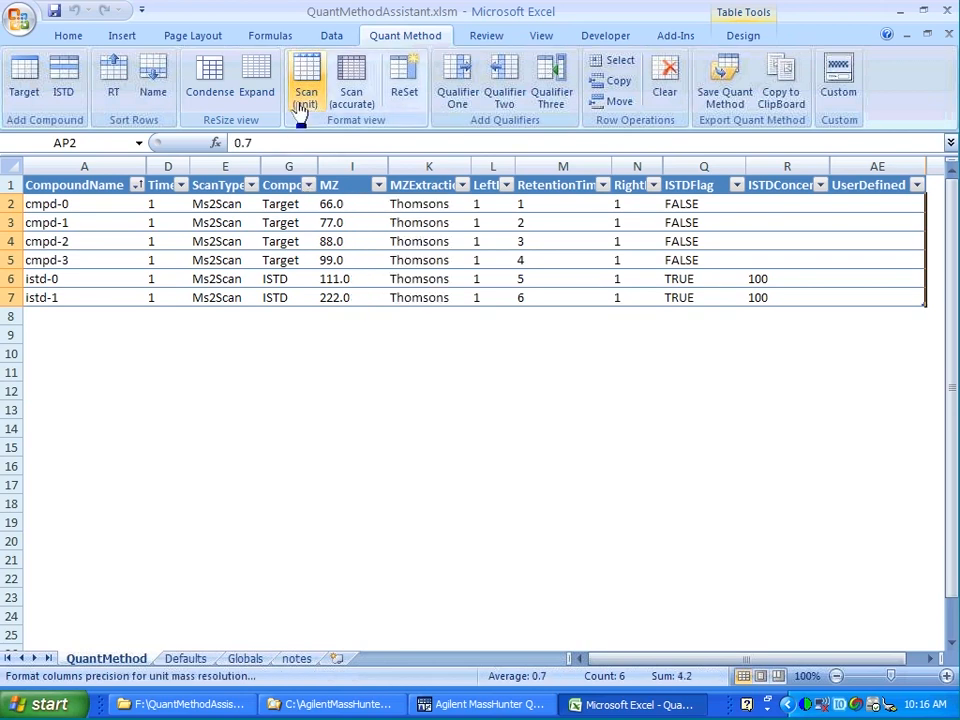
left_click(393, 100)
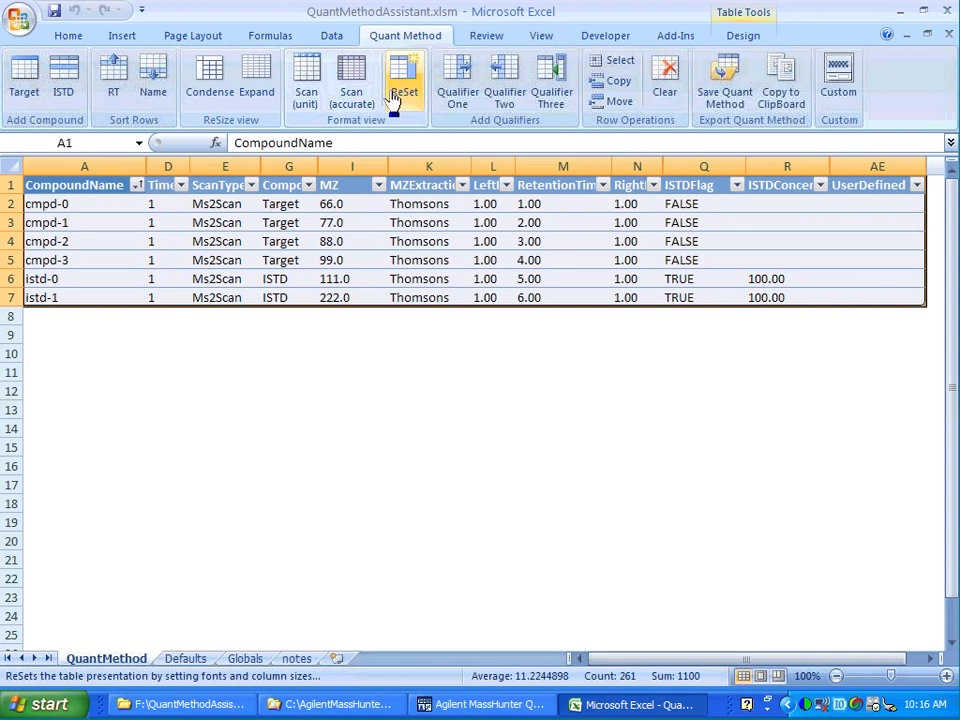
Add a Qualifier One and enter qualifier MZ values 111, 222, 333, 444, 555 and 666 for the compounds.
left_click(459, 100)
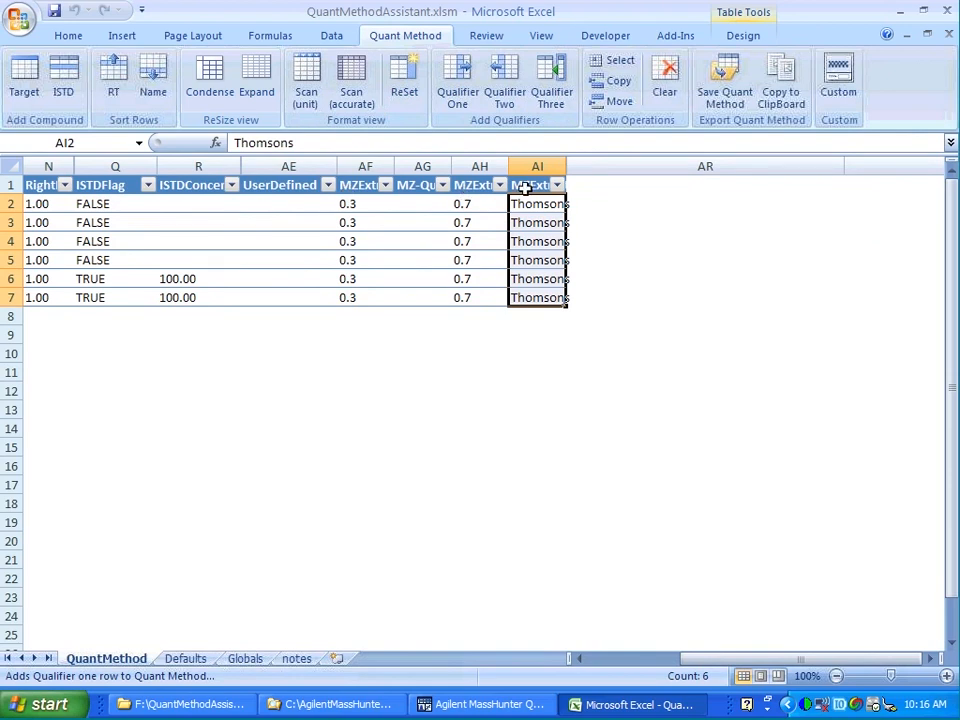
left_click(408, 206)
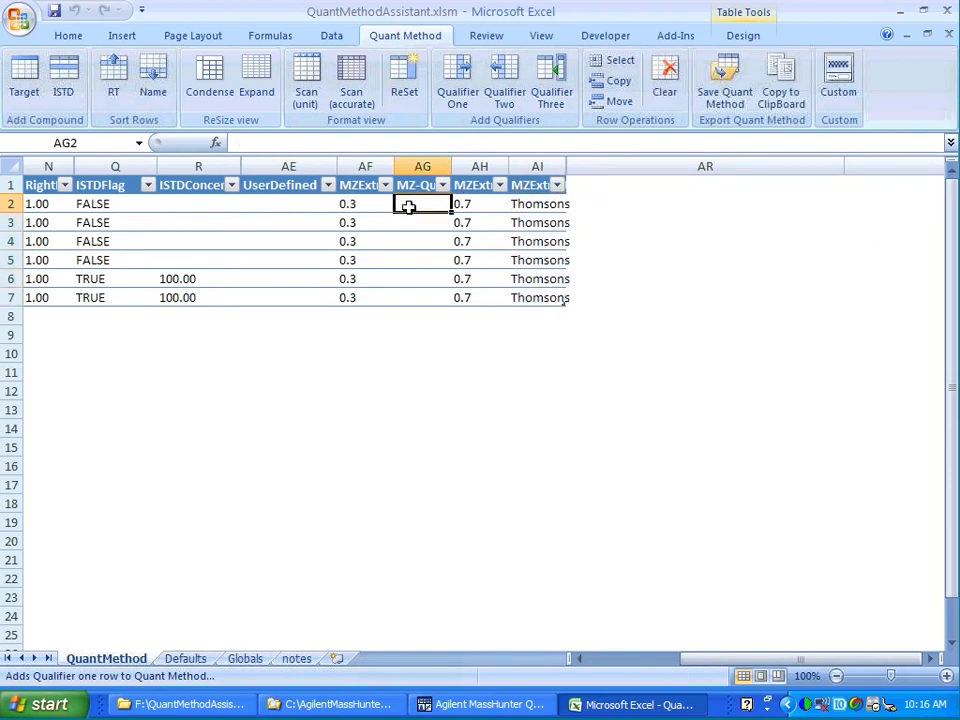
type("111")
key("Return")
type("2")
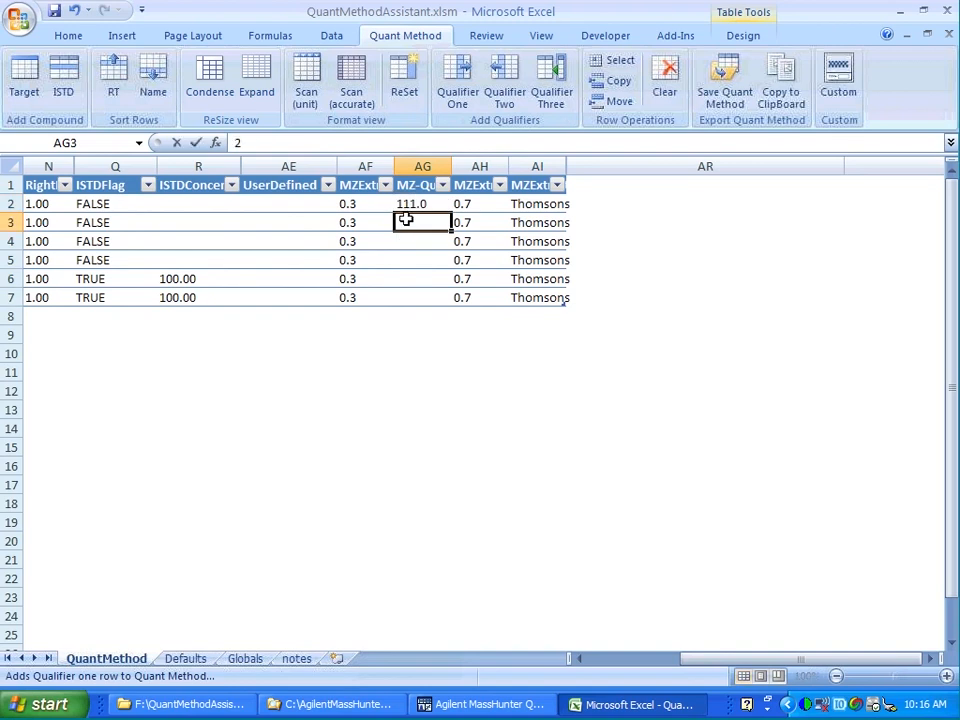
type("22")
key("Return")
type("333")
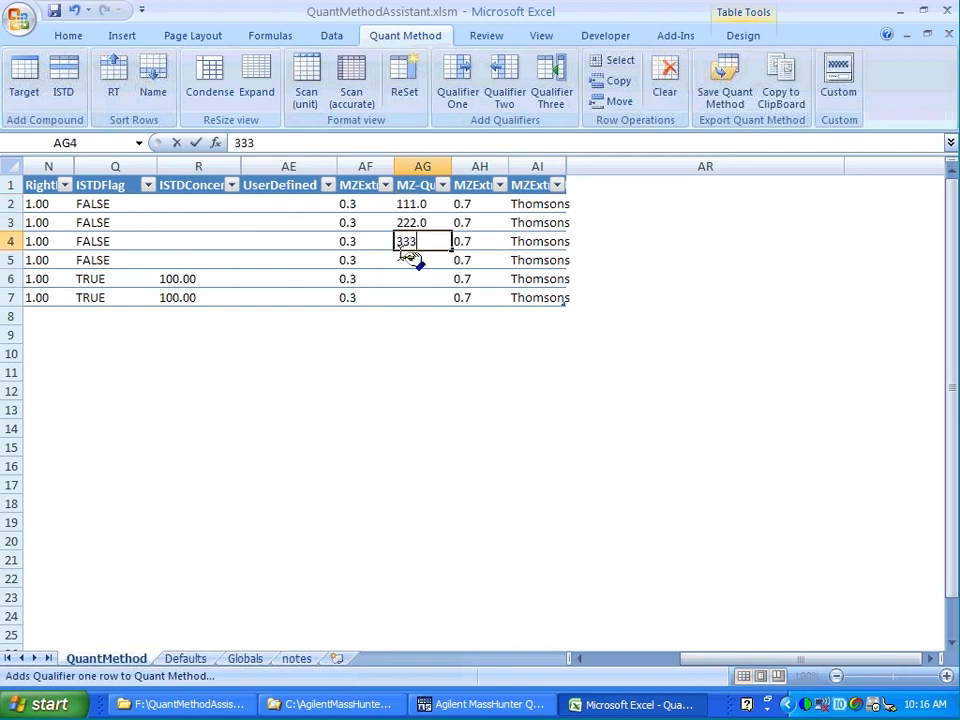
key("Return")
type("444")
key("Return")
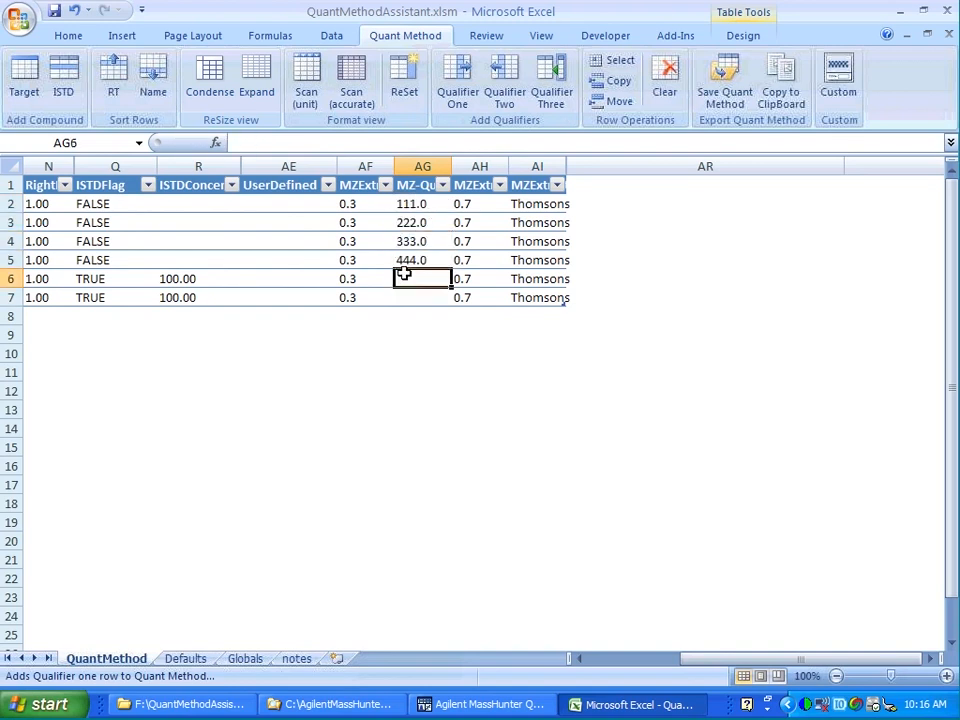
type("555")
key("Return")
type("666")
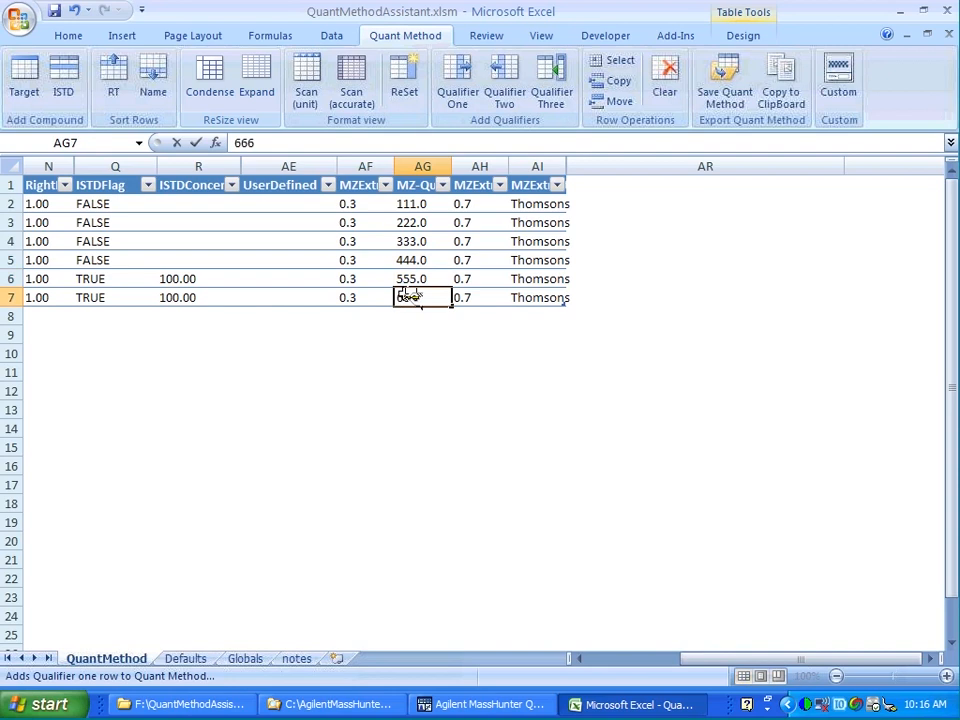
left_click(400, 335)
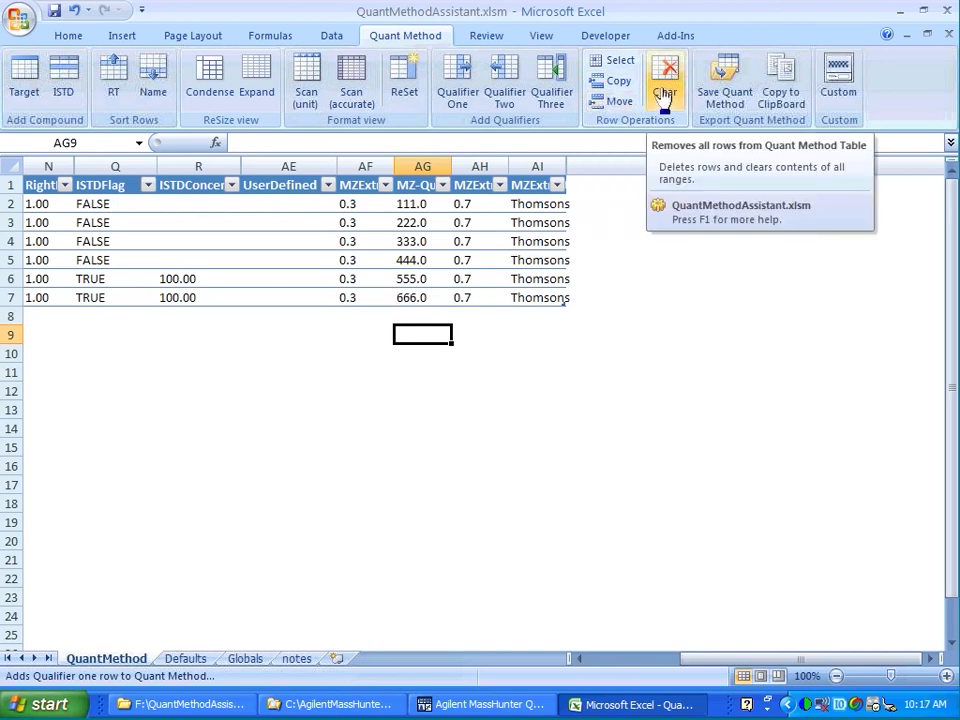
Condense the table view and save the quant method as MyDemoQuantMethod.quantmethod.xml.
left_click(212, 86)
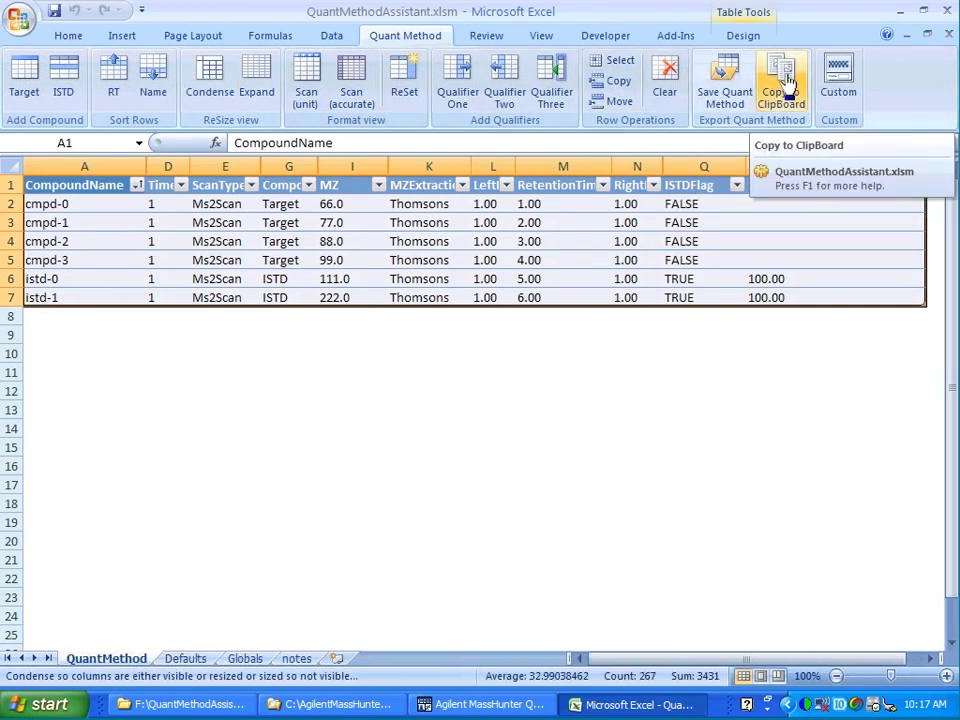
left_click(725, 80)
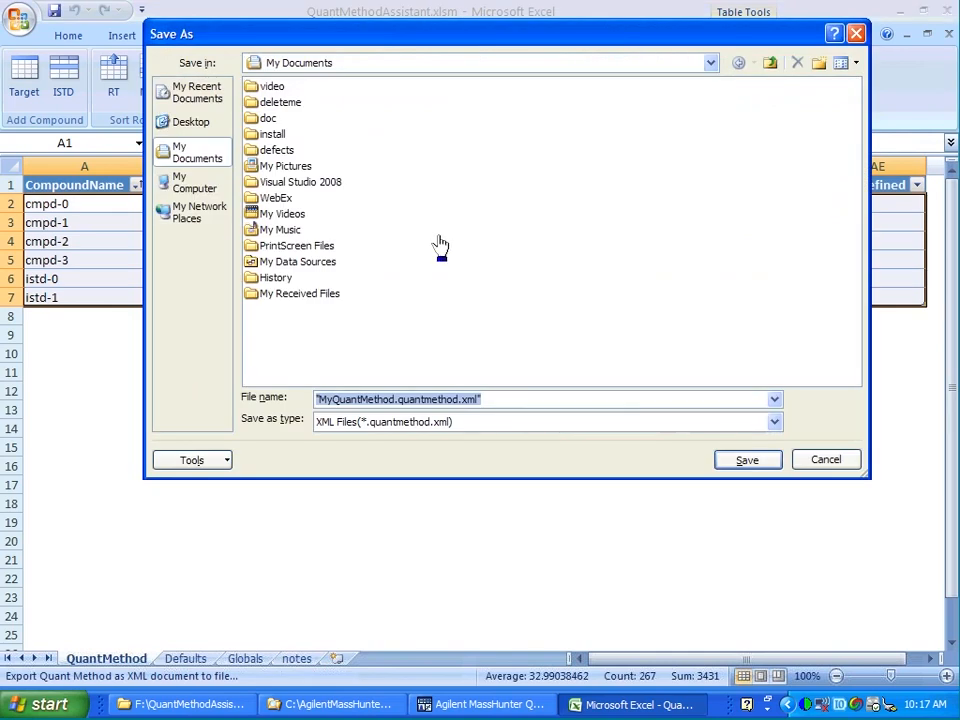
left_click(333, 399)
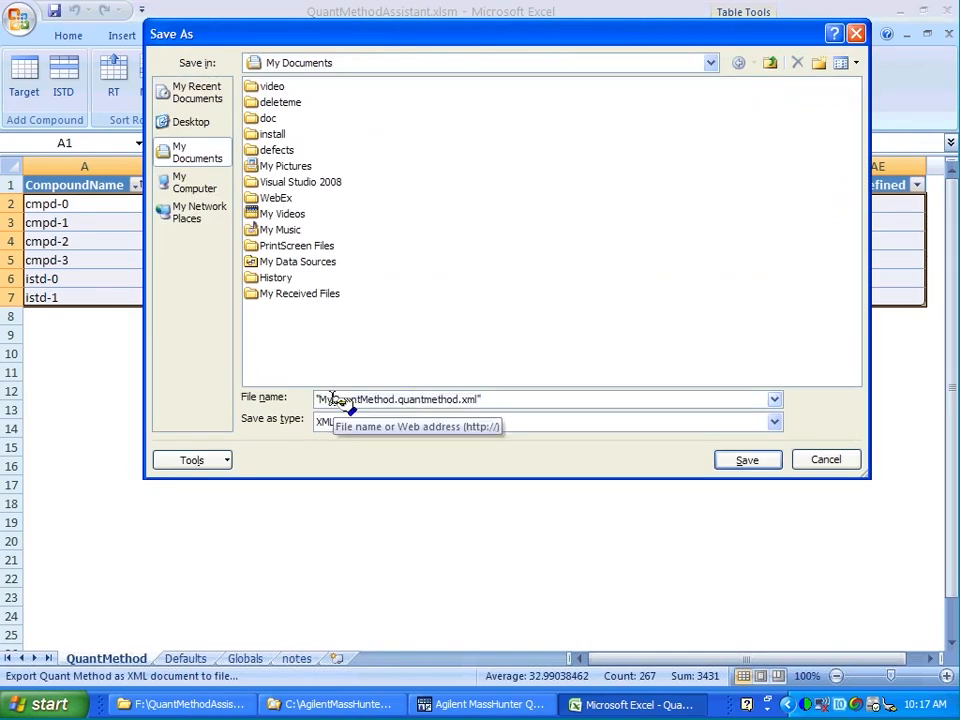
type("Demo")
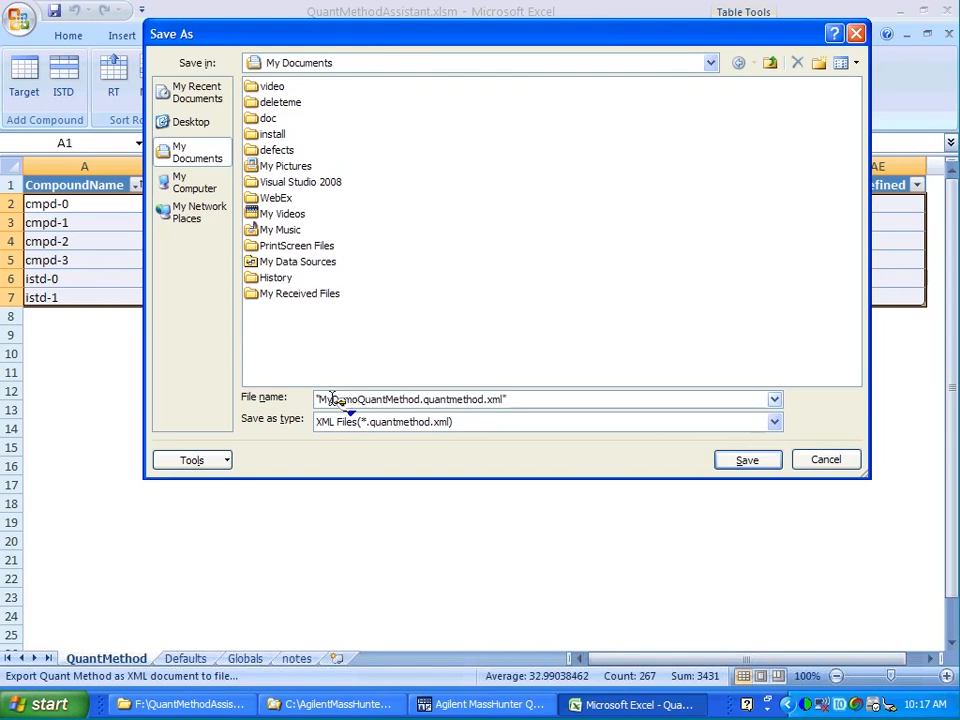
left_click(722, 461)
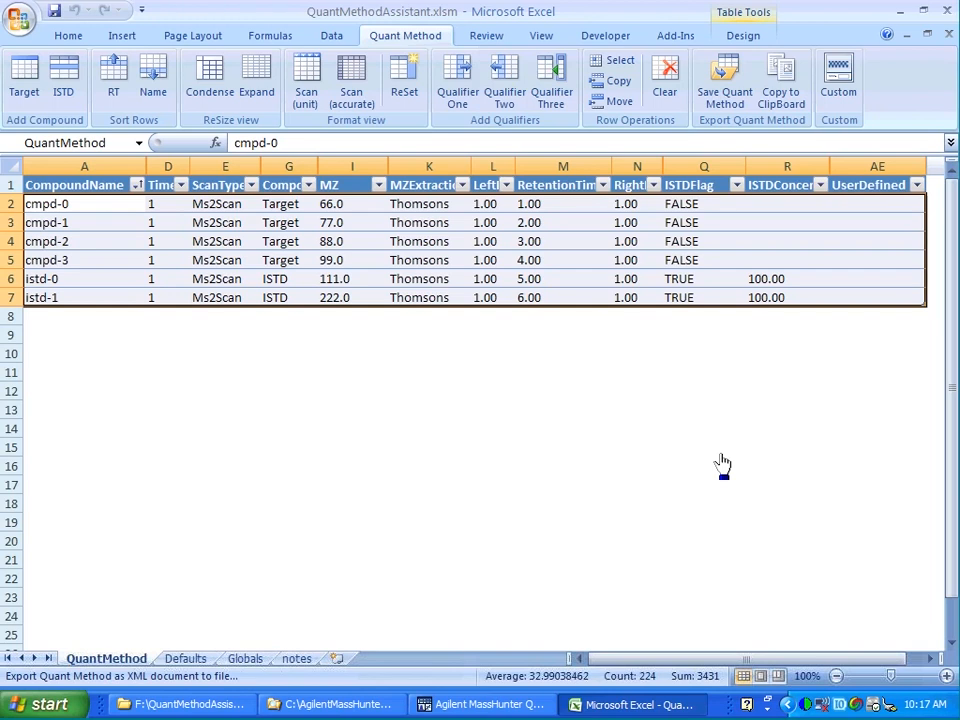
Switch to MassHunter Quantitative Analysis and open the method from the existing MyDemoQuantMethod file.
left_click(836, 95)
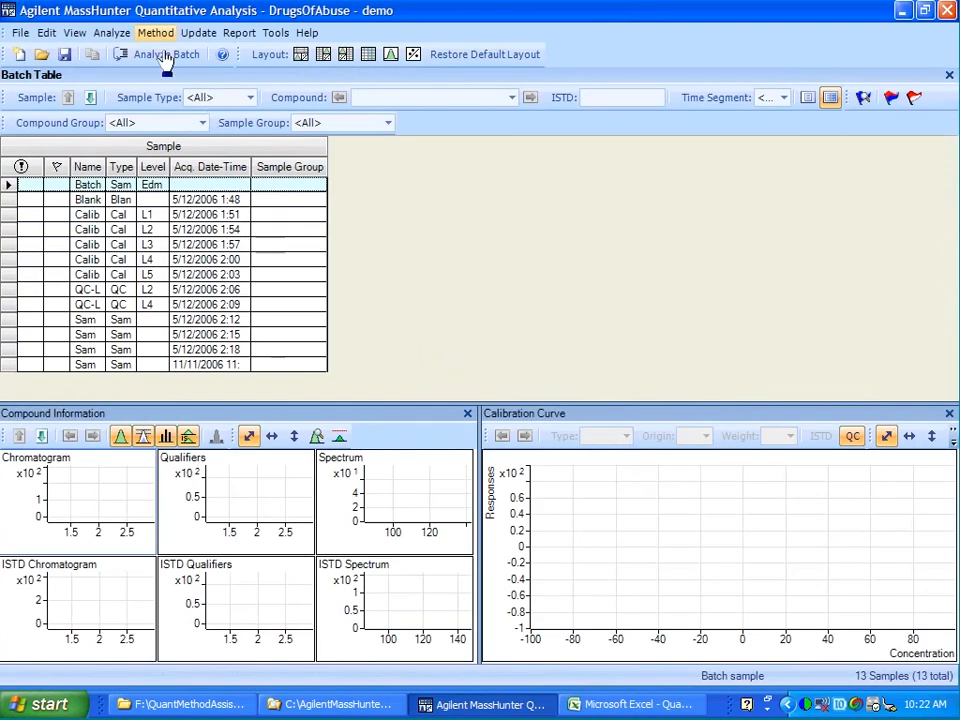
left_click(155, 34)
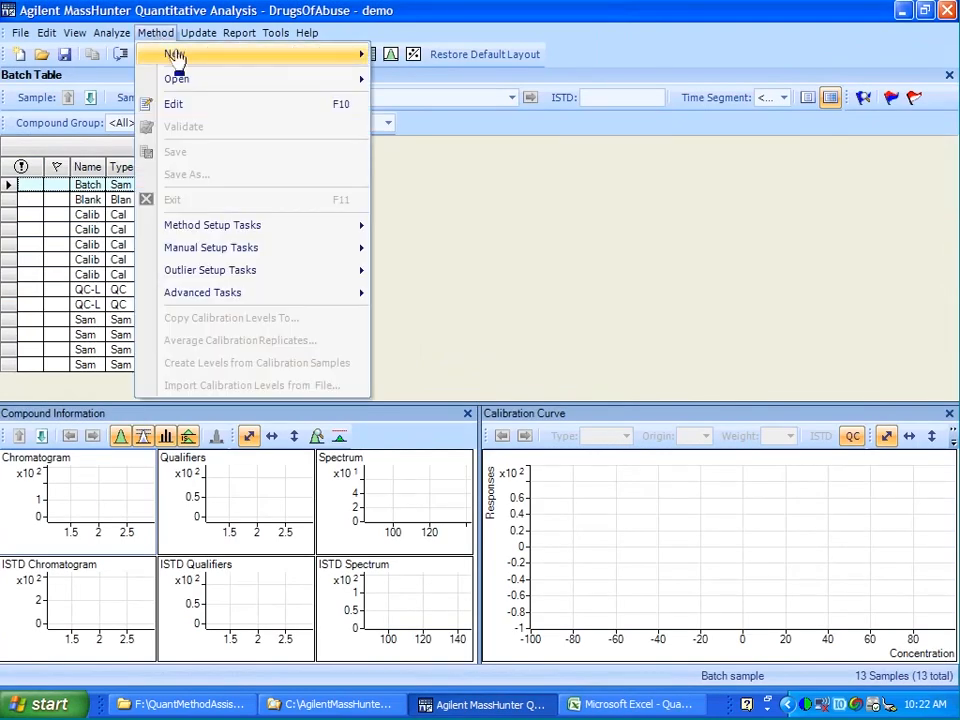
mouse_move(176, 57)
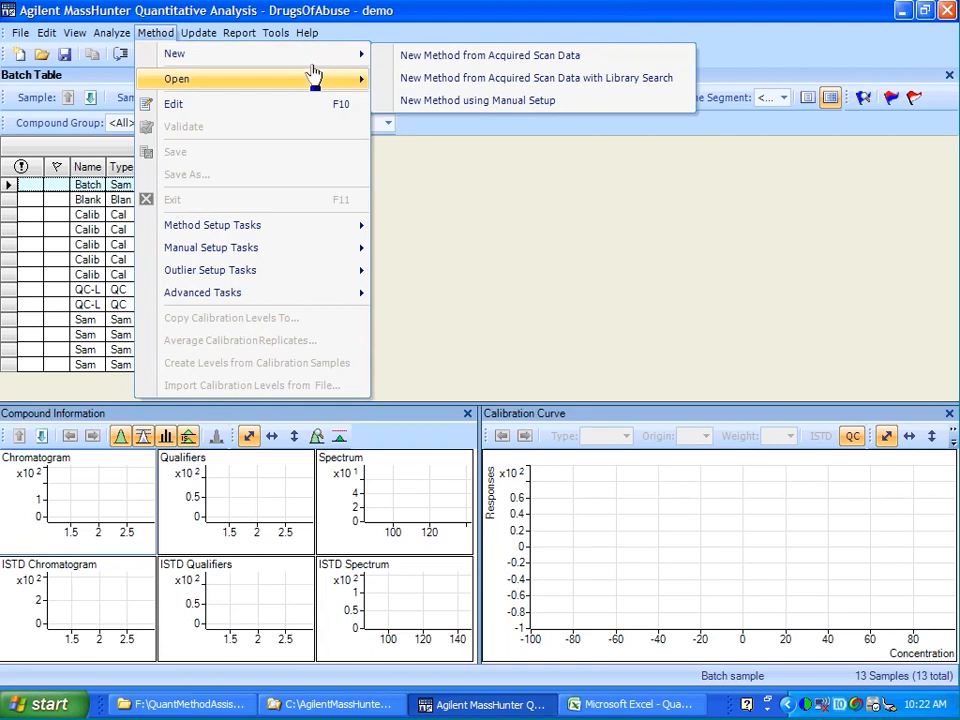
mouse_move(340, 88)
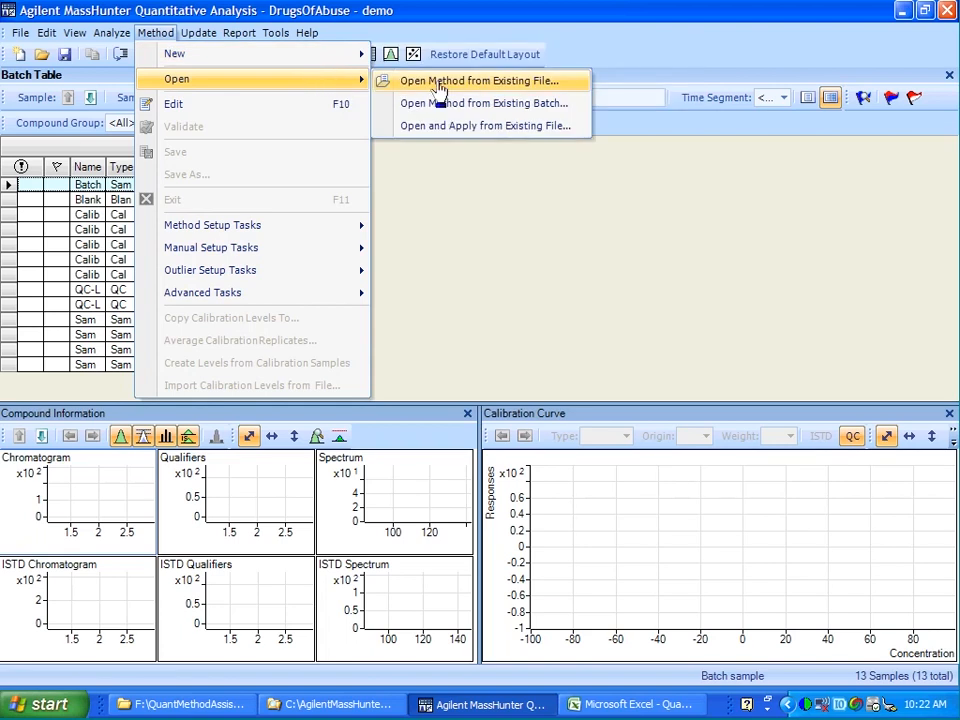
left_click(438, 88)
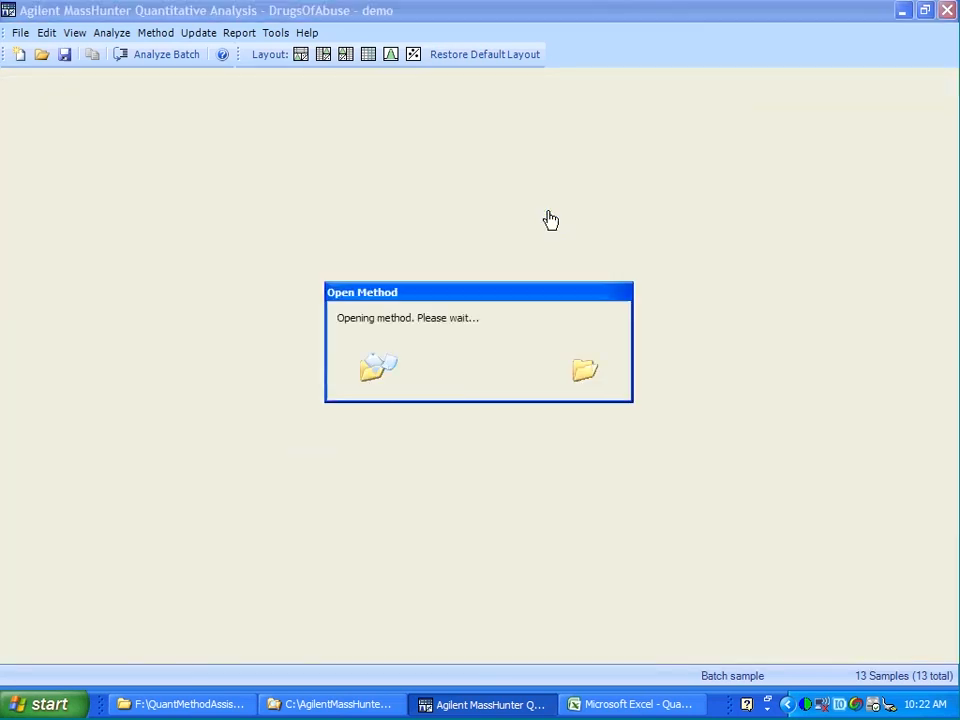
Review the imported method's compound, ISTD, concentration and qualifier setup tables.
left_click(95, 149)
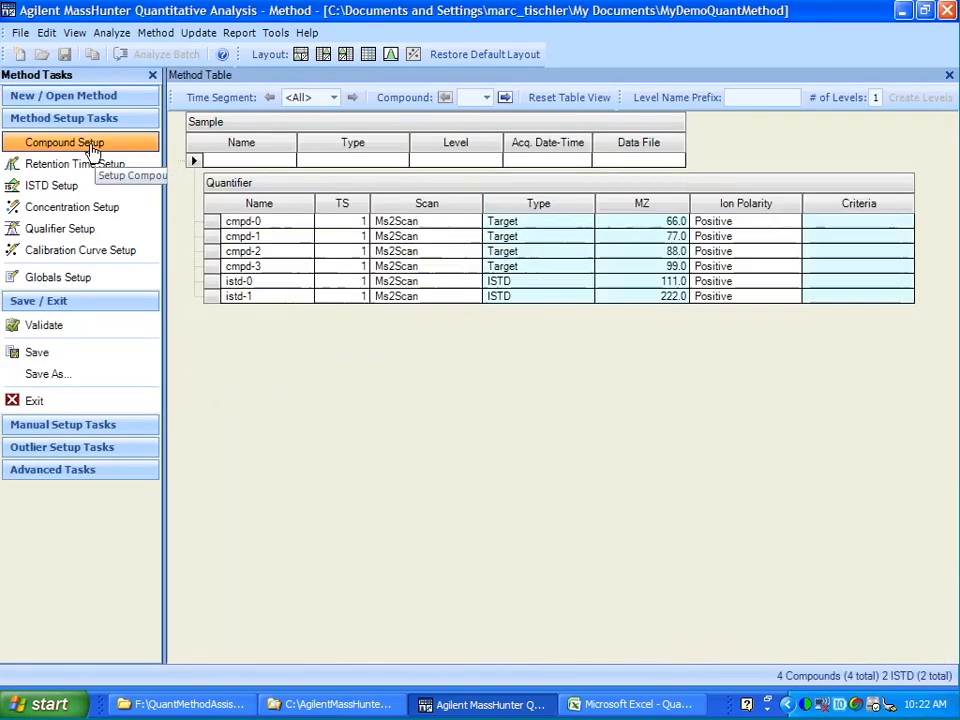
left_click(253, 284)
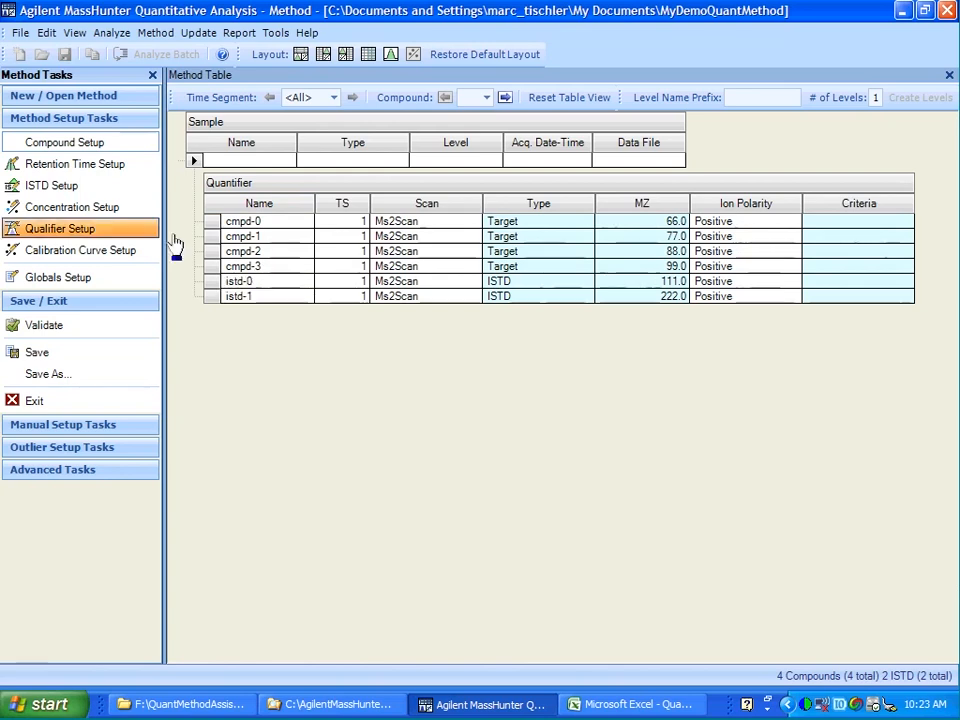
left_click(80, 193)
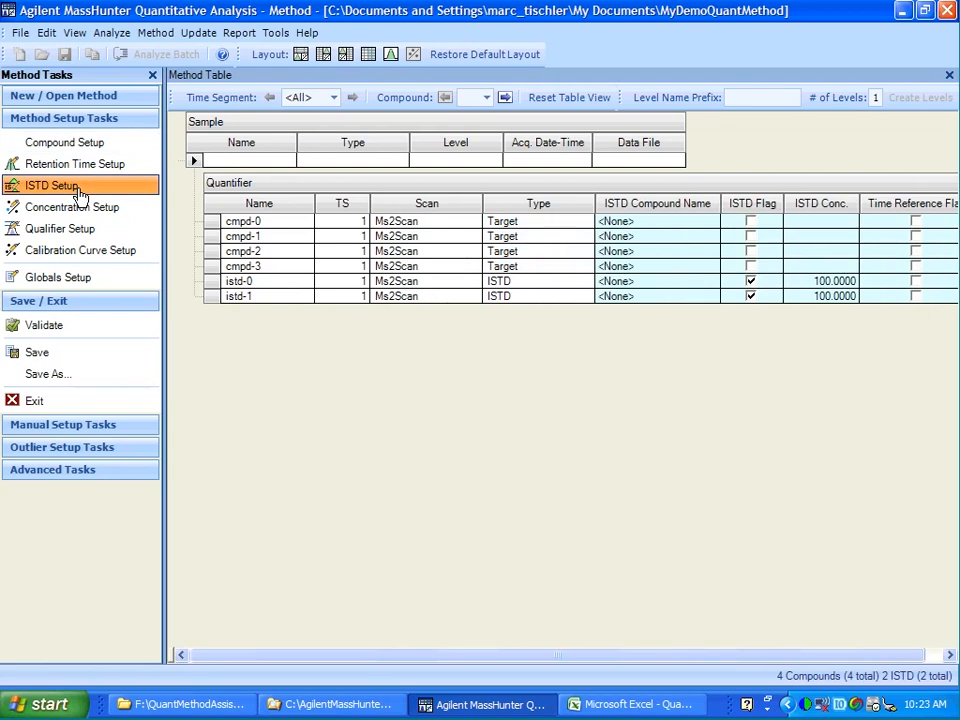
left_click(77, 207)
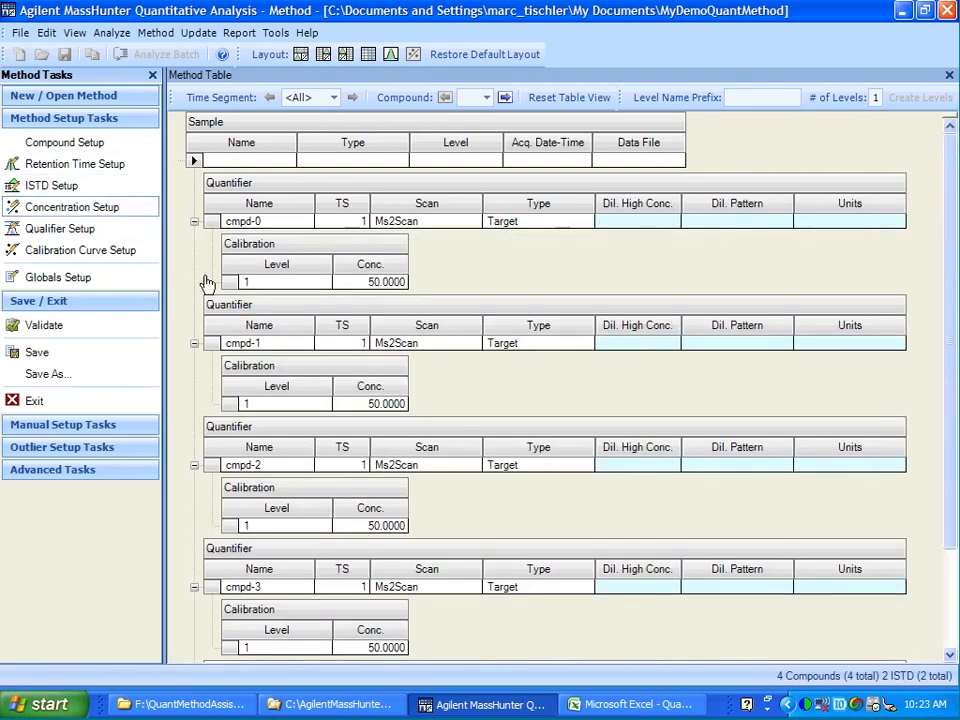
left_click(305, 286)
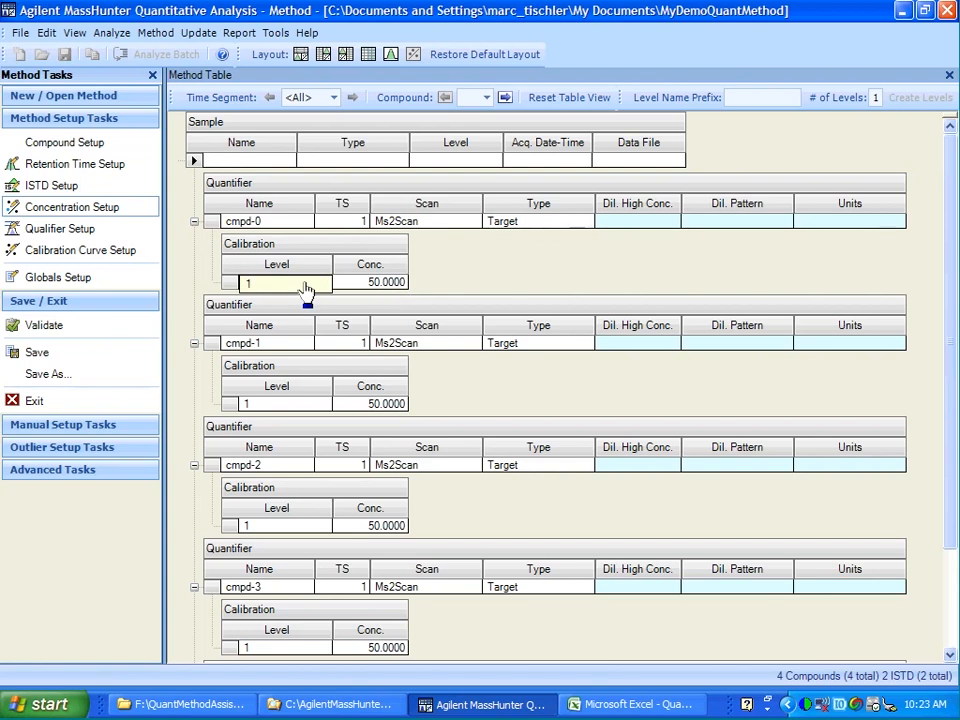
left_click(48, 230)
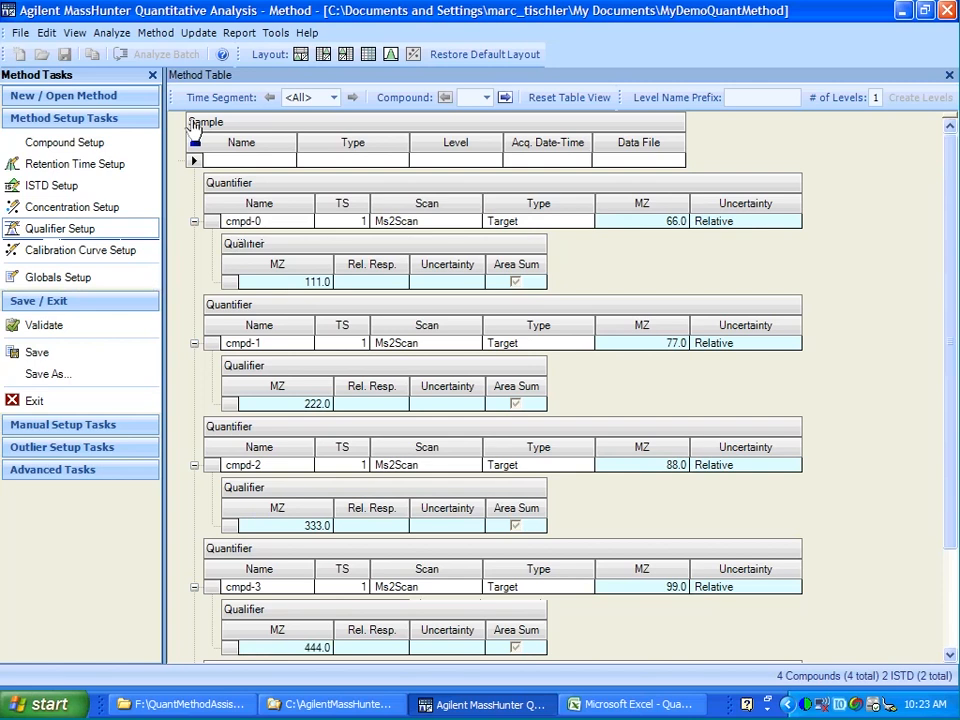
Open the method update options.
left_click(198, 32)
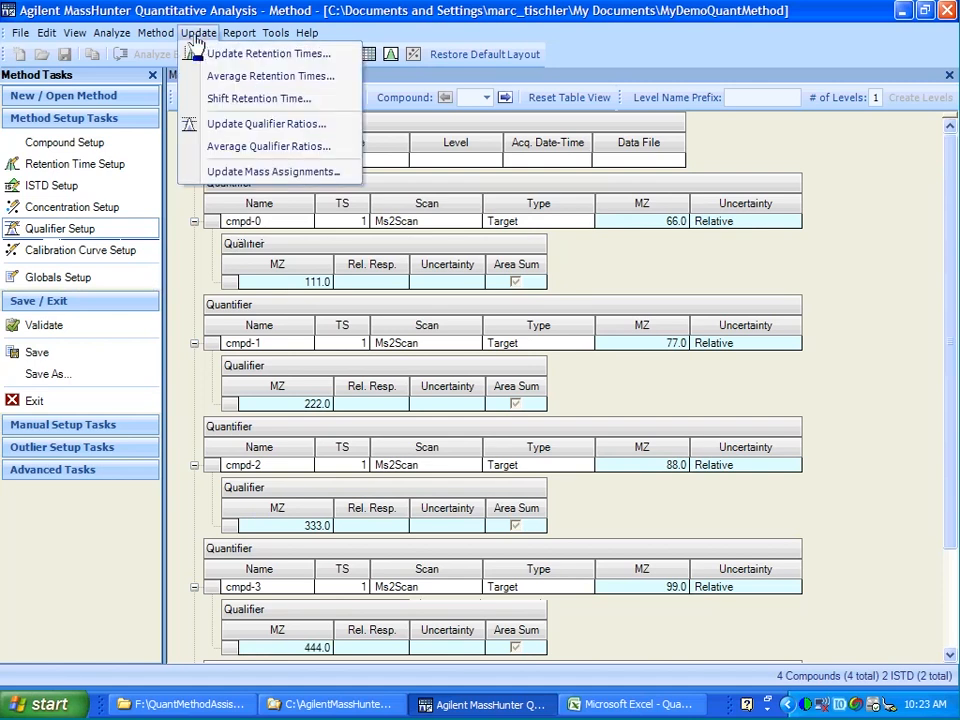